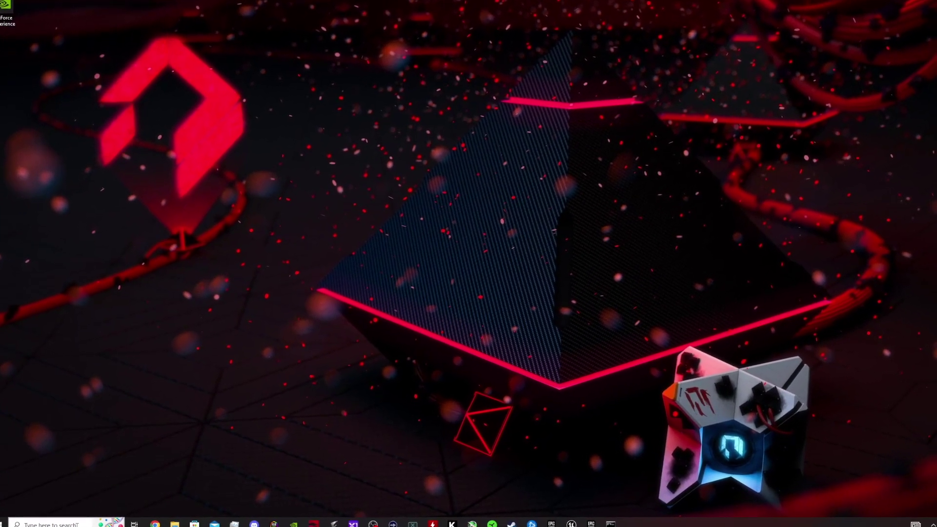
# Step: Leave Enhance pointer precision unchecked under Mouse Properties' Pointer Options, then close the dialog
pyautogui.click(77, 523)
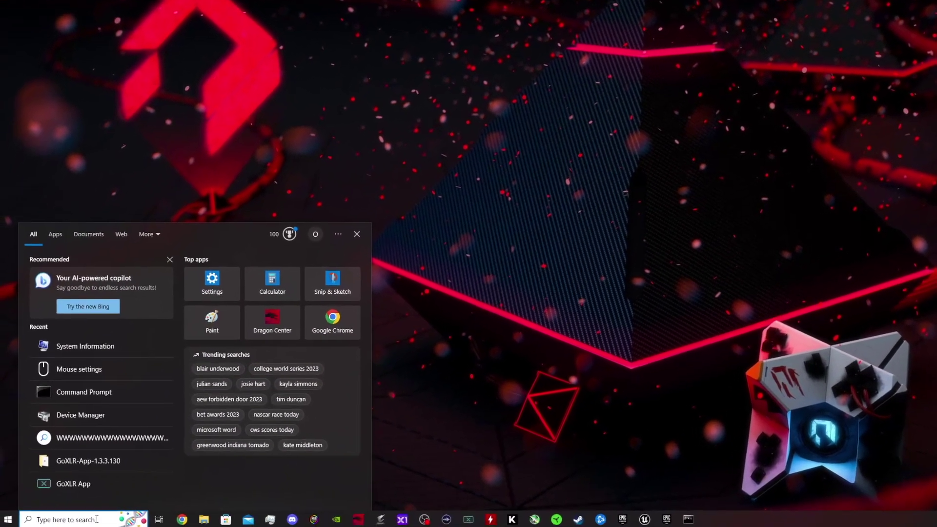
pyautogui.write('mouse')
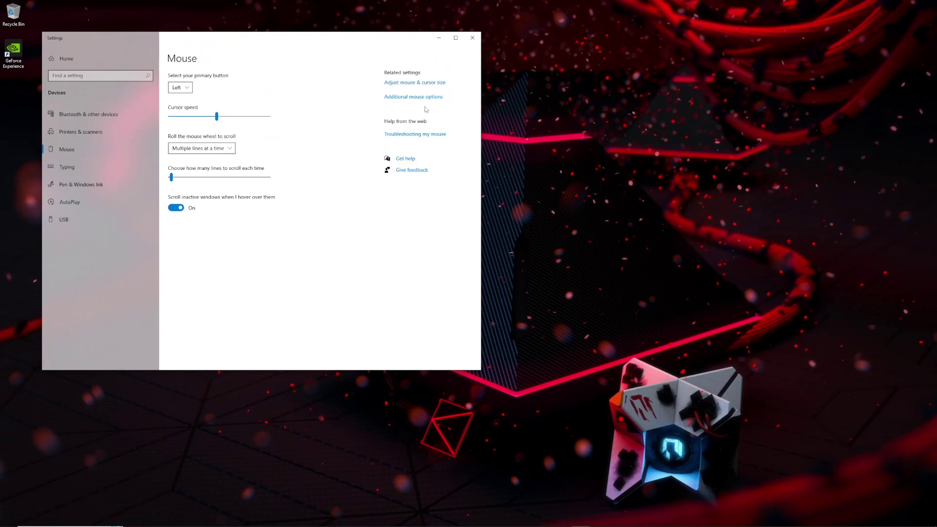
pyautogui.click(427, 98)
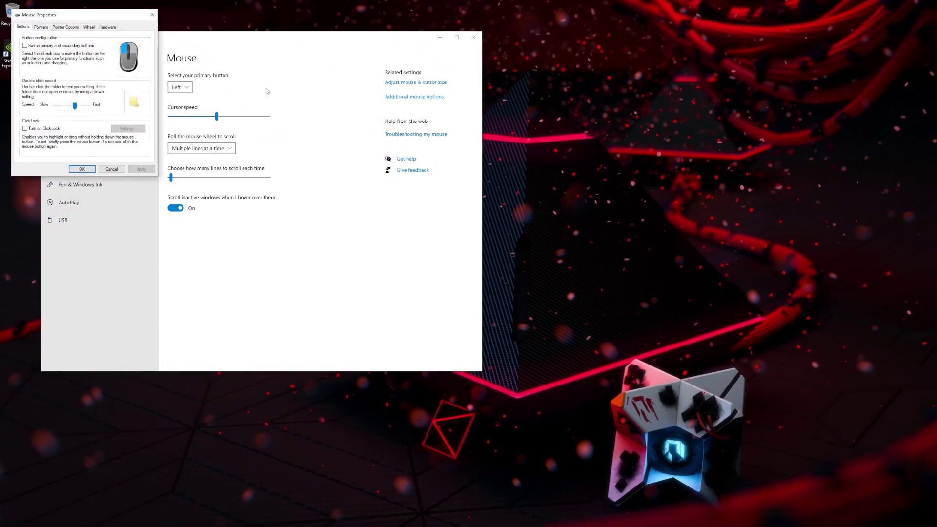
pyautogui.click(68, 28)
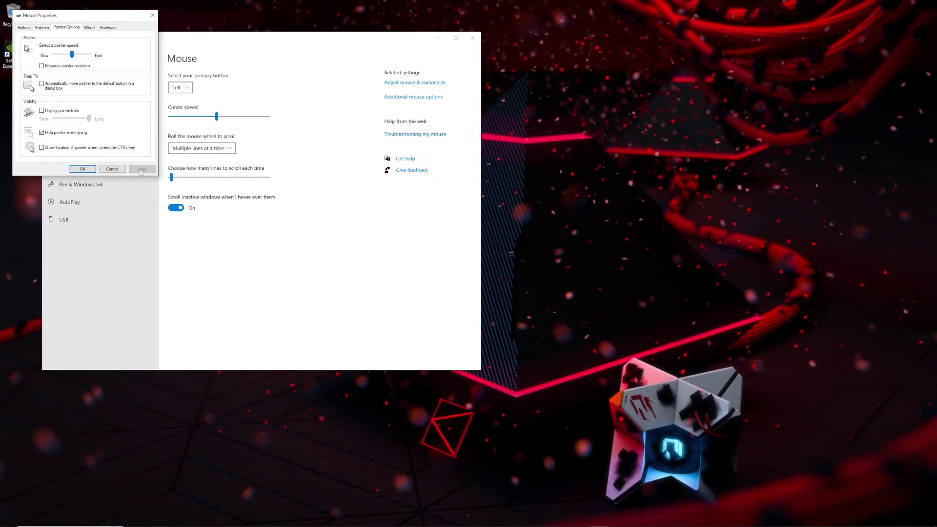
pyautogui.click(152, 17)
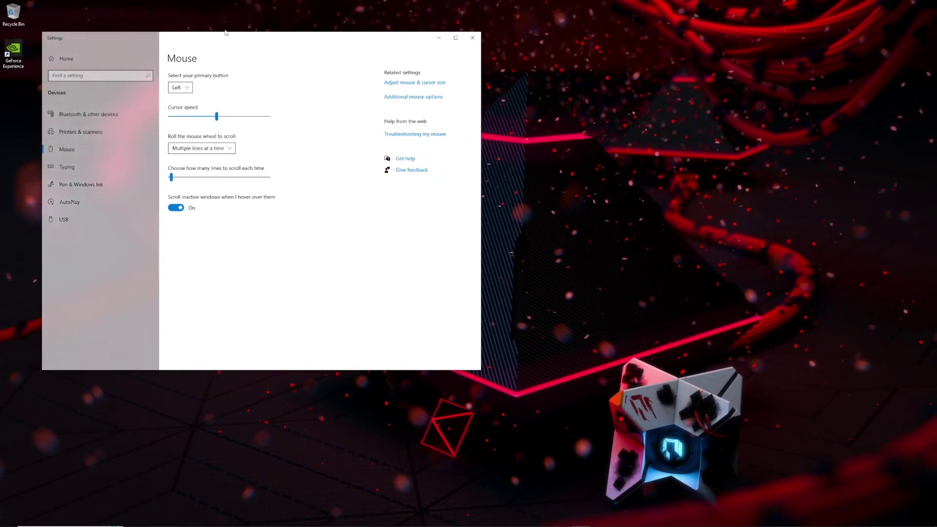
# Step: Close Mouse settings and launch System Information from a 'system inf' search
pyautogui.click(472, 41)
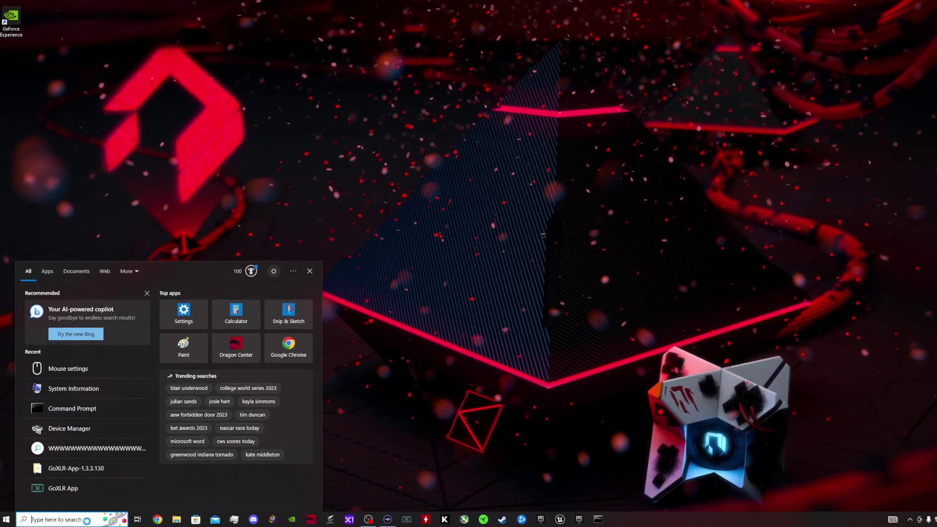
pyautogui.write('system infora')
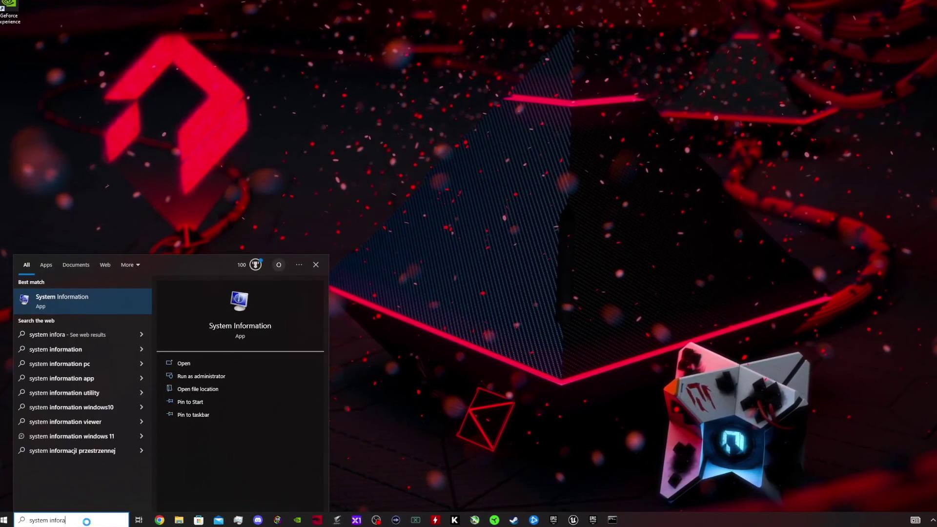
pyautogui.press('Return')
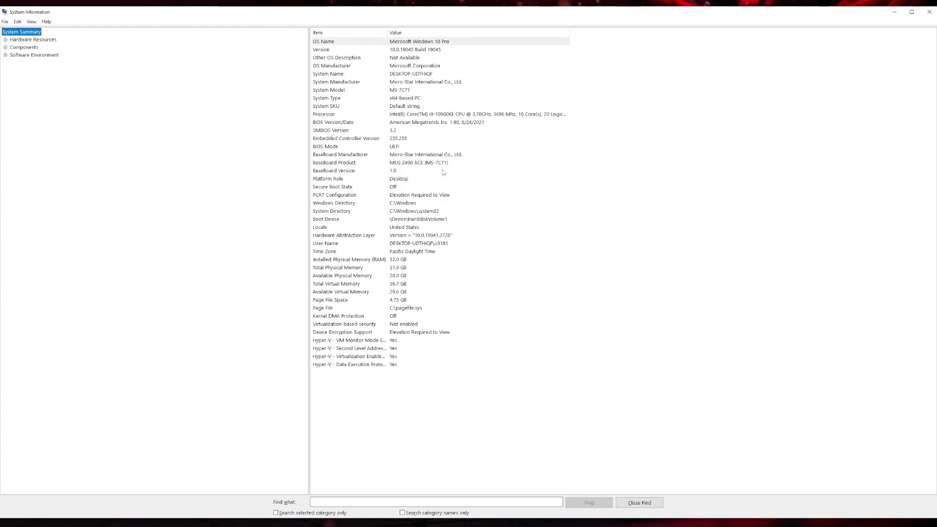
# Step: Check the processor and 32.0 GB RAM, then view the NVIDIA GeForce RTX 3090 under Components > Display
pyautogui.click(449, 122)
pyautogui.click(449, 115)
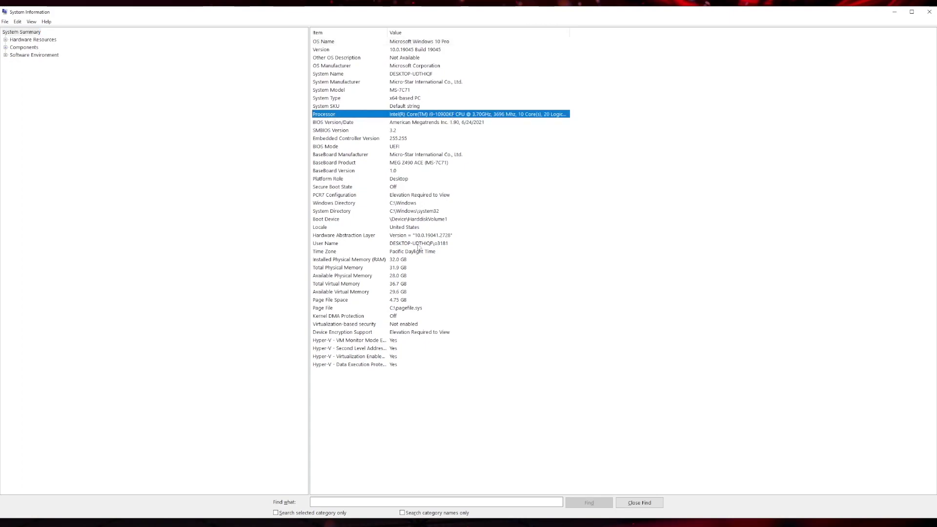
pyautogui.click(400, 261)
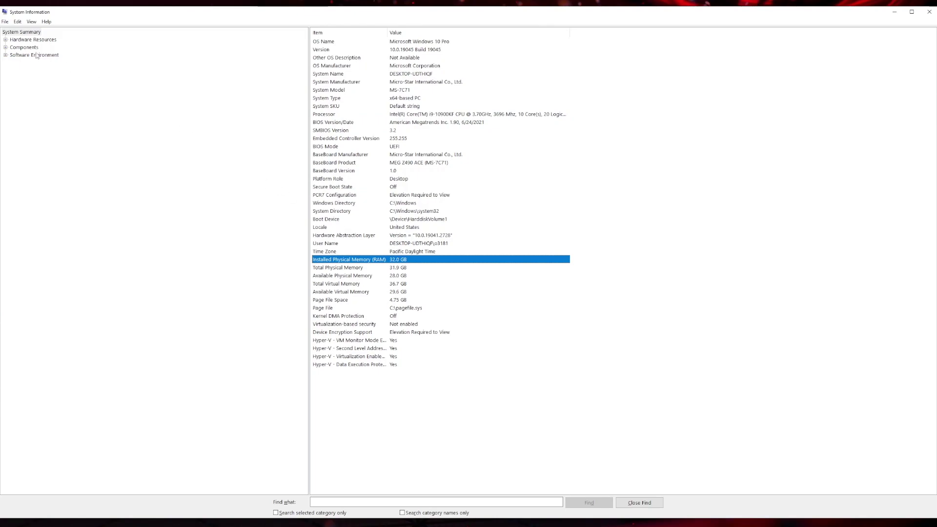
pyautogui.click(5, 48)
pyautogui.click(24, 79)
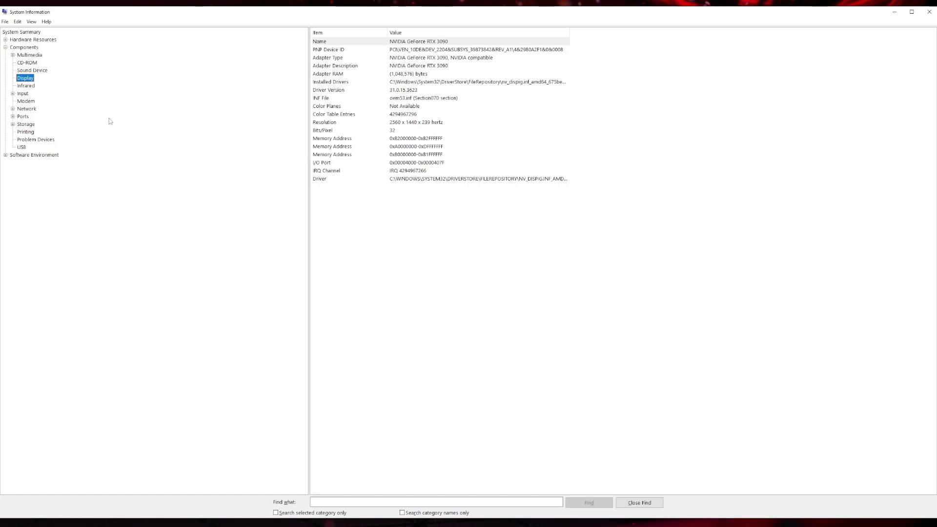
# Step: View drive C: under Storage > Drives (1.86 TB, 1.50 TB free), then close System Information
pyautogui.click(13, 125)
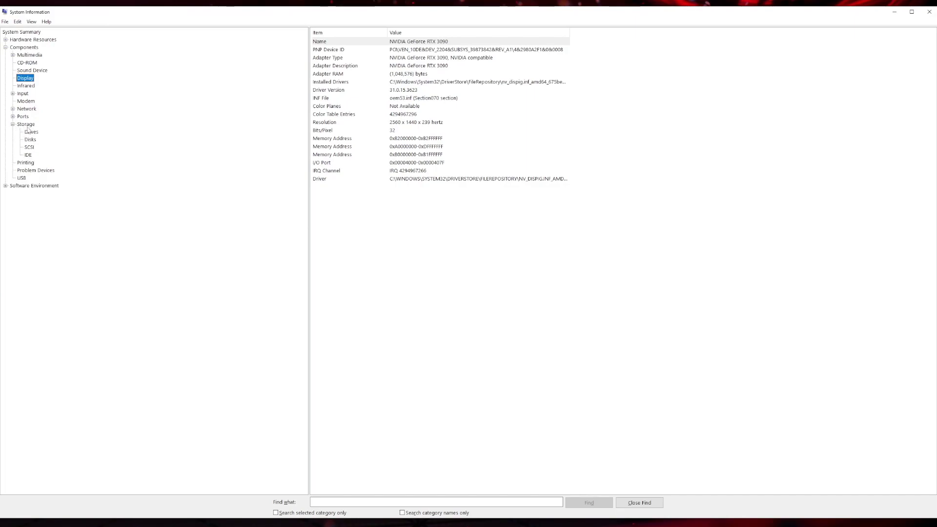
pyautogui.click(31, 132)
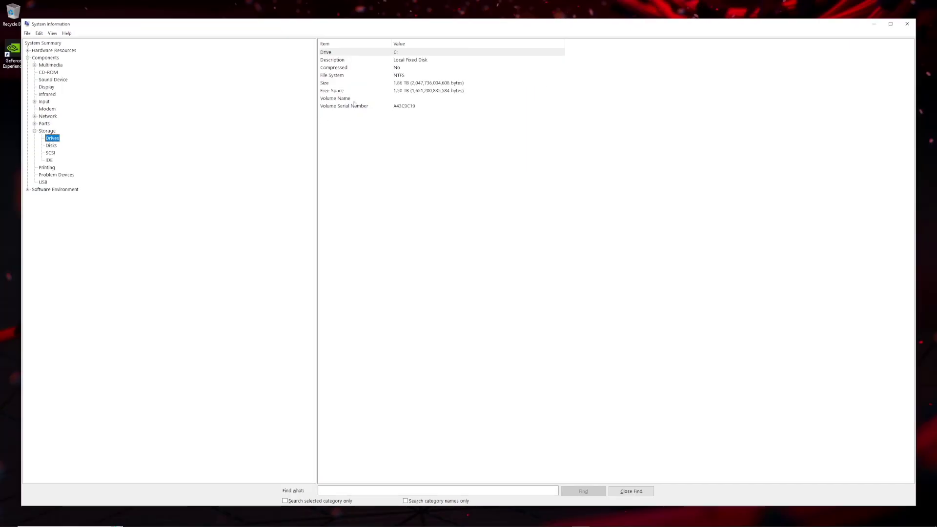
pyautogui.click(906, 27)
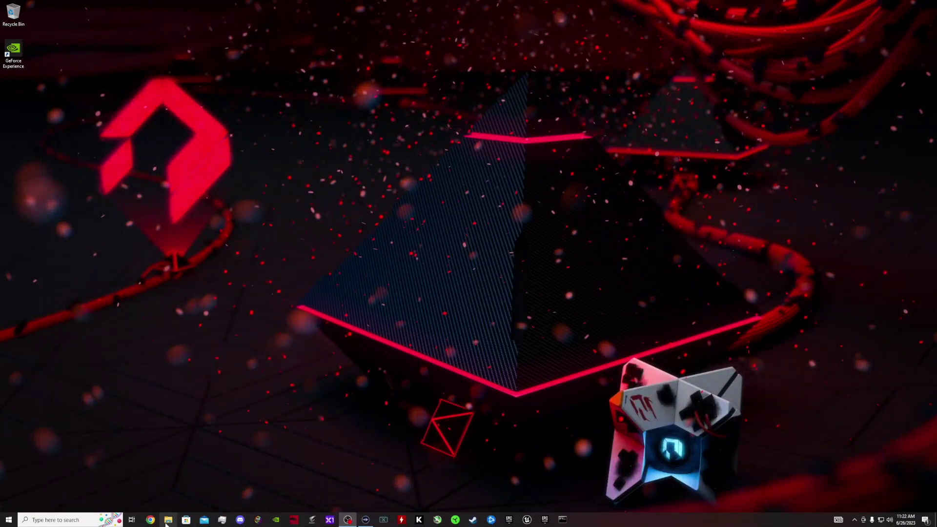
# Step: Search 'nvidia' in Chrome and get to the GeForce Game Ready driver download confirmation
pyautogui.click(155, 520)
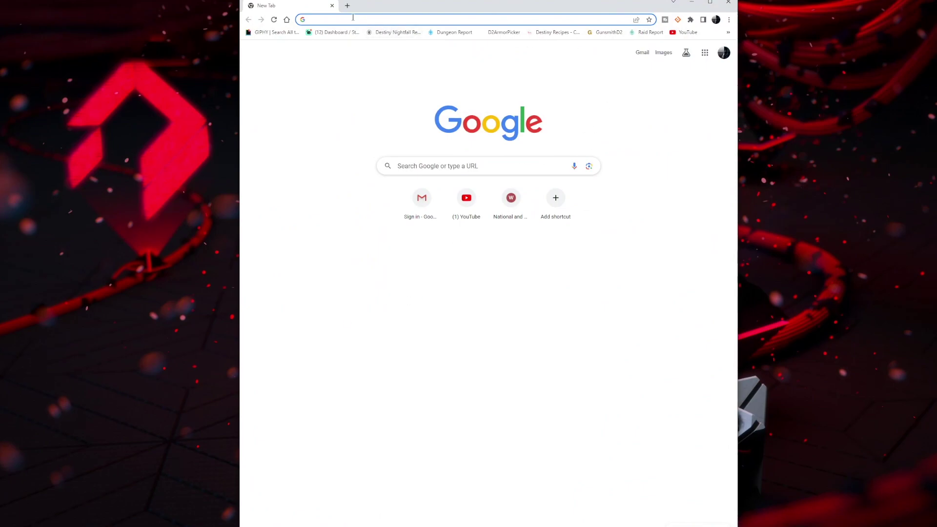
pyautogui.write('n')
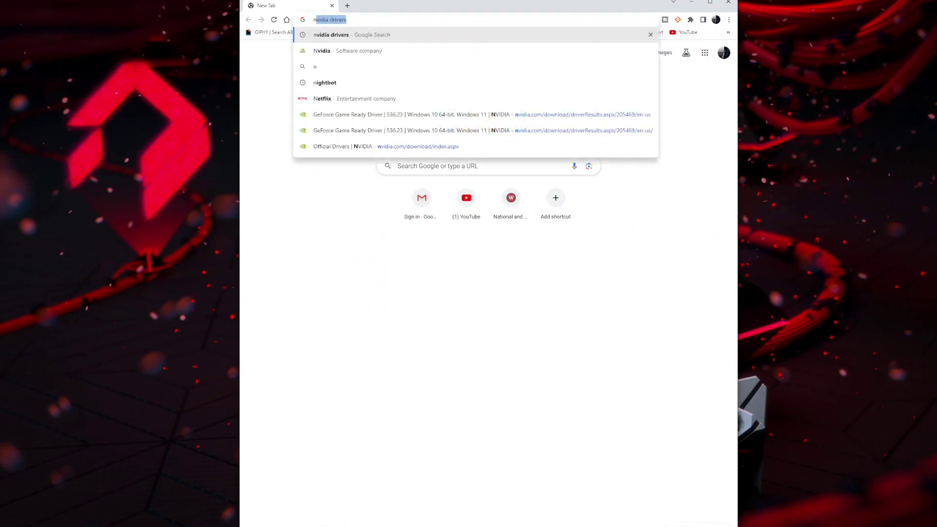
pyautogui.write('vidia')
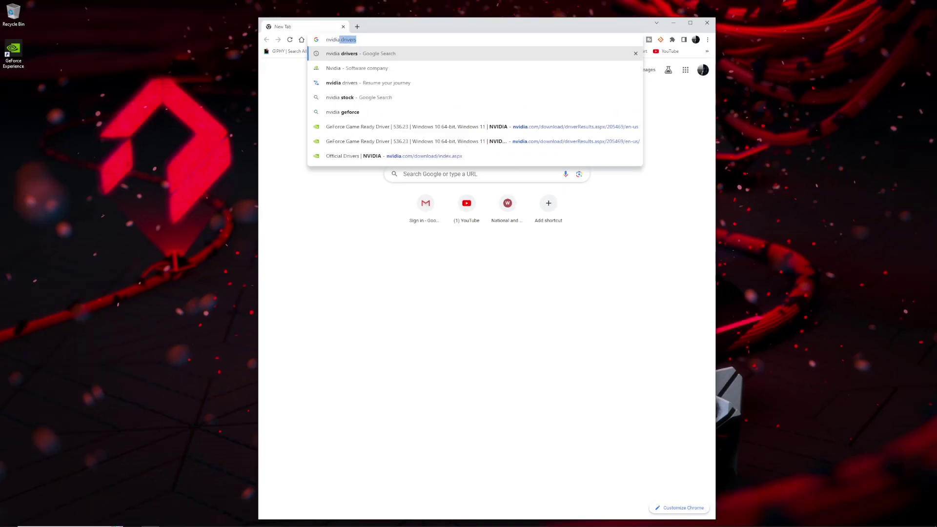
pyautogui.press('Return')
pyautogui.click(335, 119)
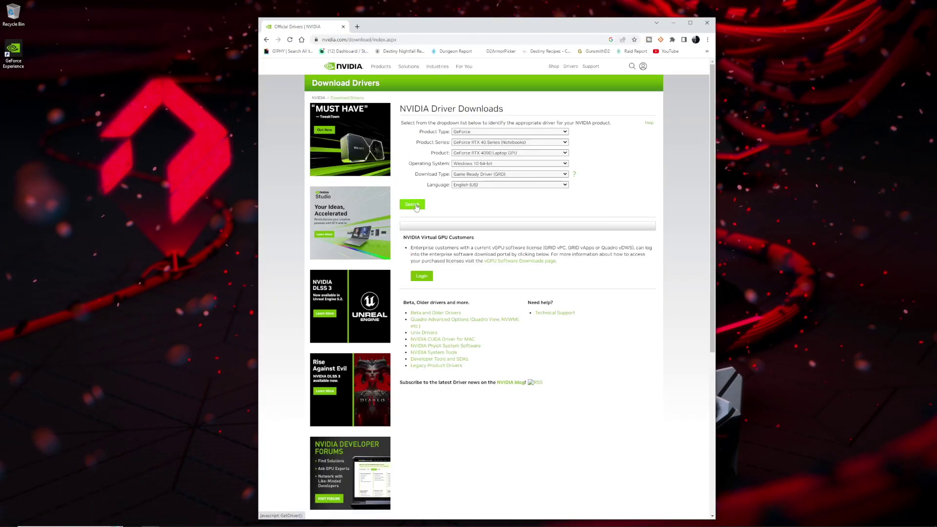
pyautogui.click(415, 204)
pyautogui.click(416, 165)
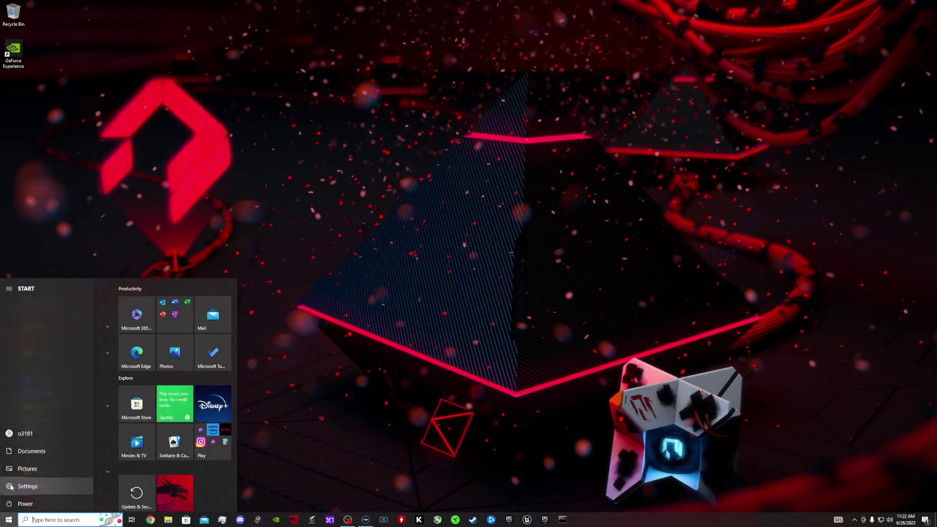
# Step: Start installing the SteelSeries Apex extension update under Settings > Update & Security
pyautogui.click(11, 487)
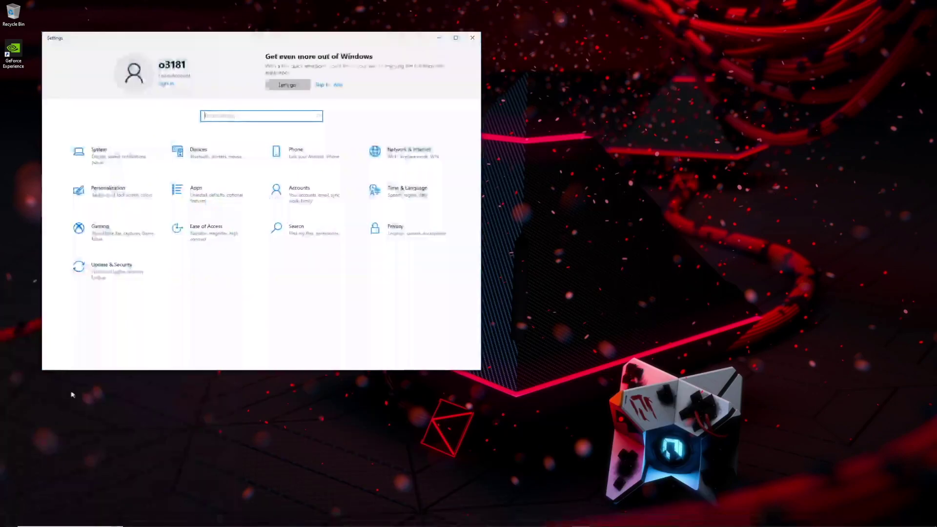
pyautogui.click(126, 276)
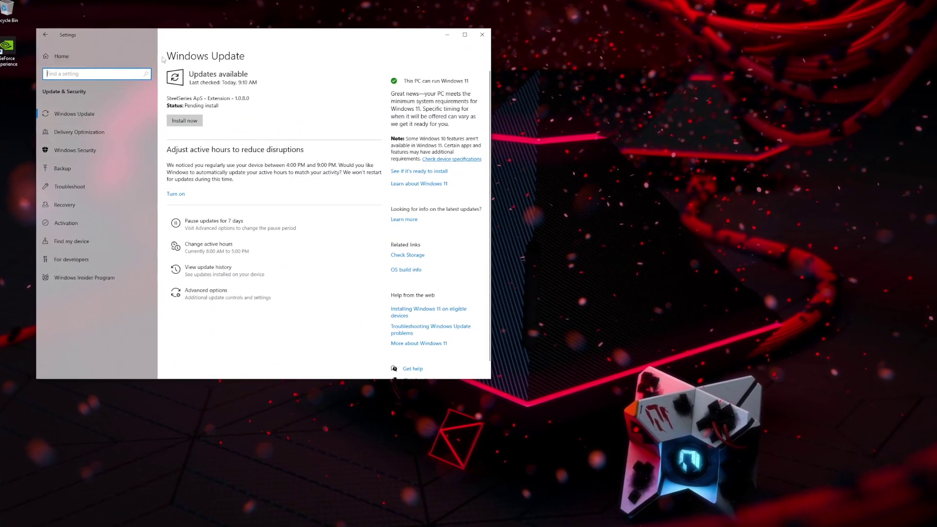
pyautogui.click(193, 123)
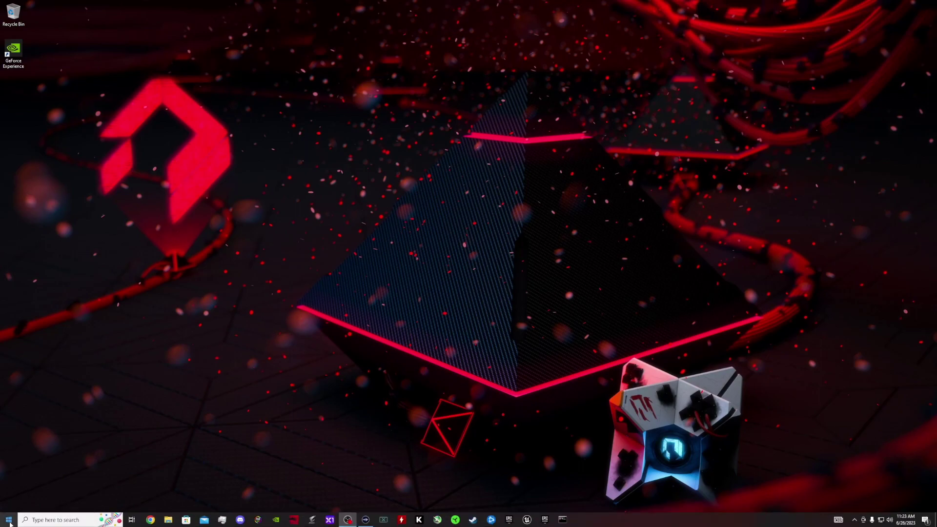
# Step: Restart the PC from the Start menu's power options to boot into the BIOS
pyautogui.click(8, 520)
pyautogui.click(11, 509)
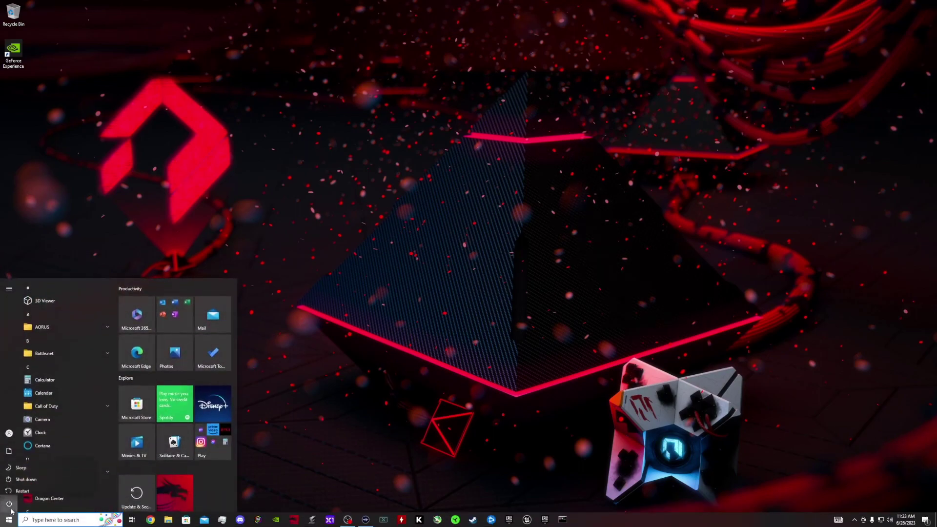
pyautogui.click(22, 485)
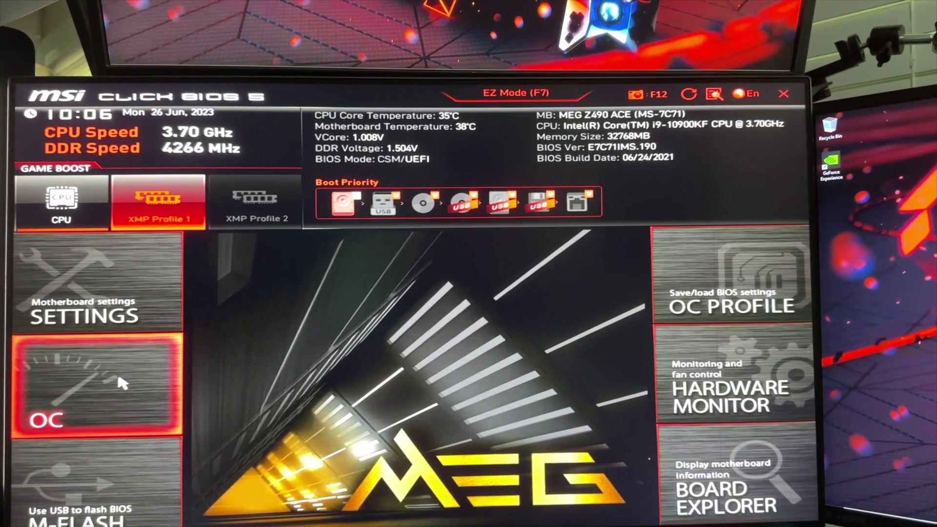
# Step: Open the OC page to confirm XMP is Enabled with DDR4 4266MHz 16-19-19-39 timings
pyautogui.click(121, 383)
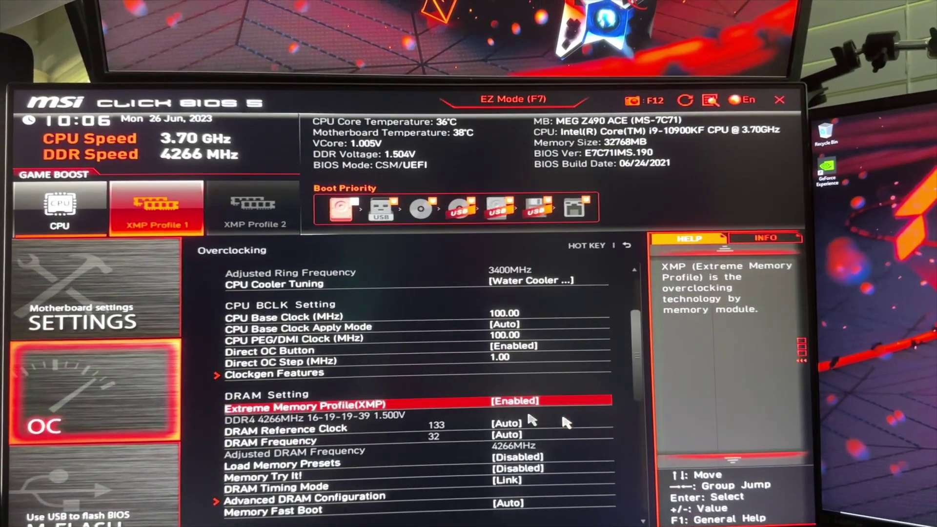